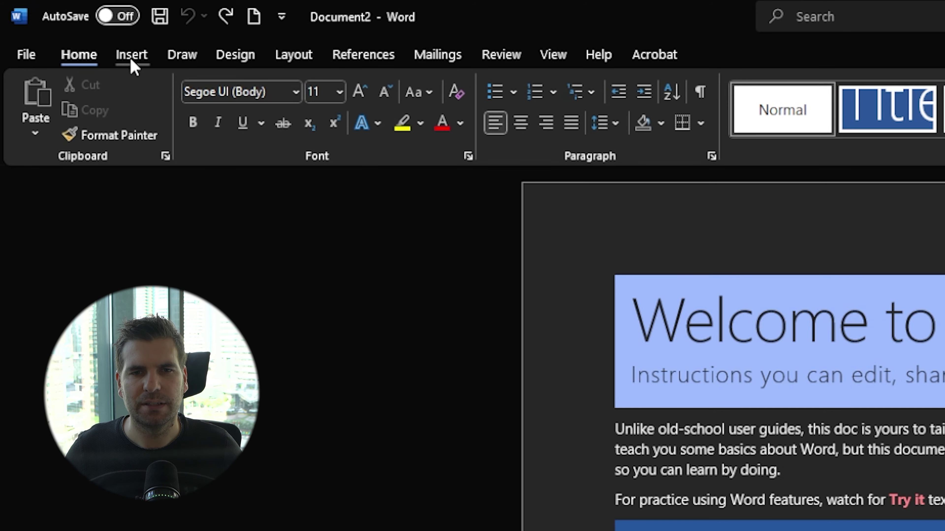
Insert page numbers at the bottom of the page using the right-aligned Plain Number 3 style.
click(132, 62)
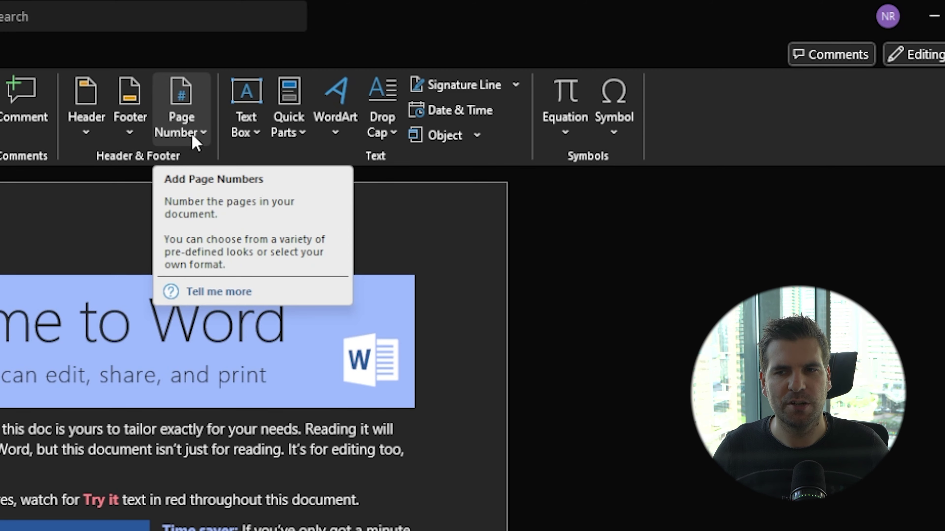
click(202, 134)
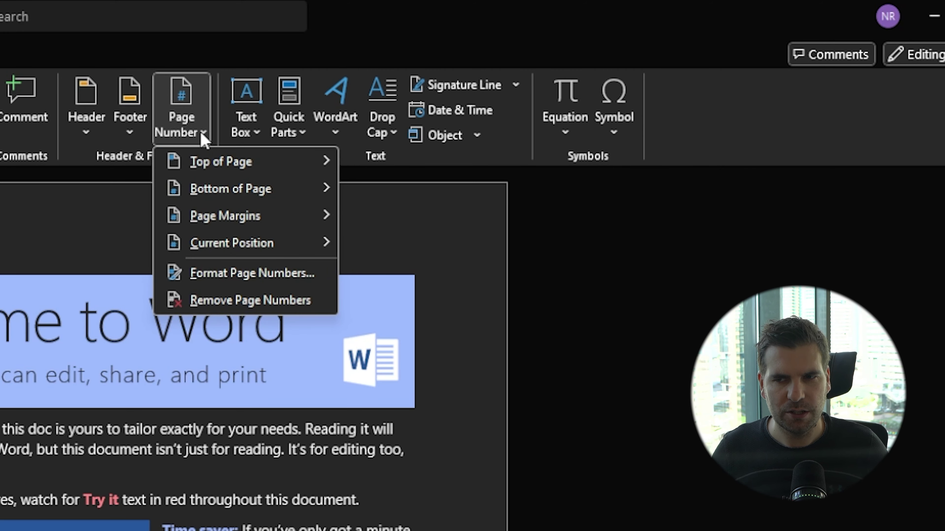
mouse_move(206, 163)
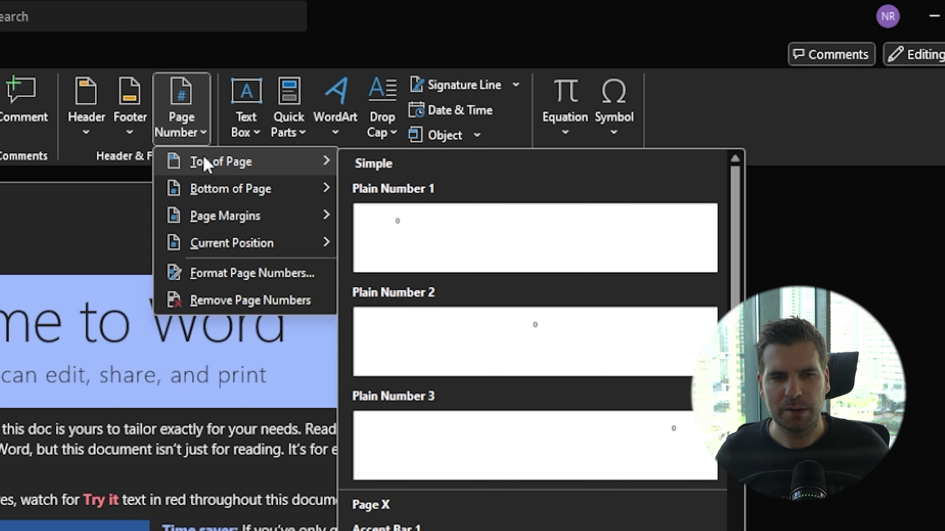
mouse_move(211, 192)
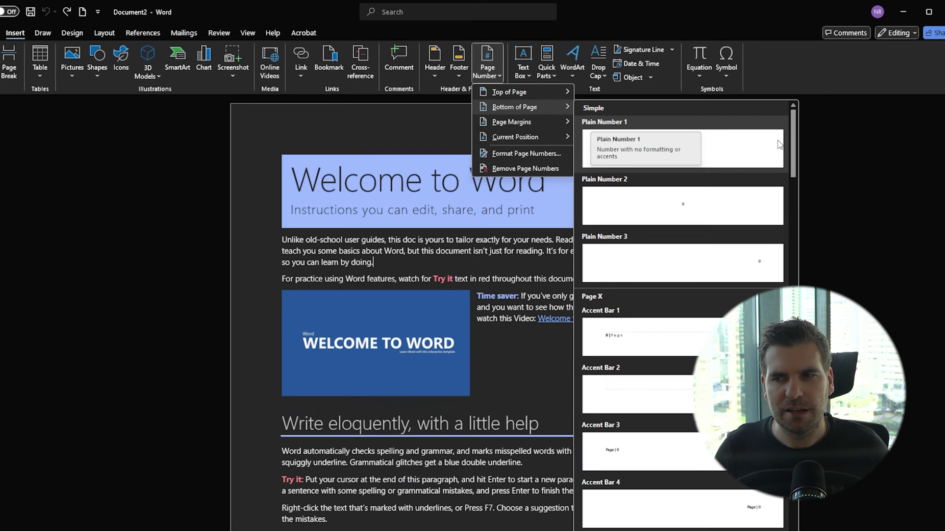
scroll(798, 132, down, 3)
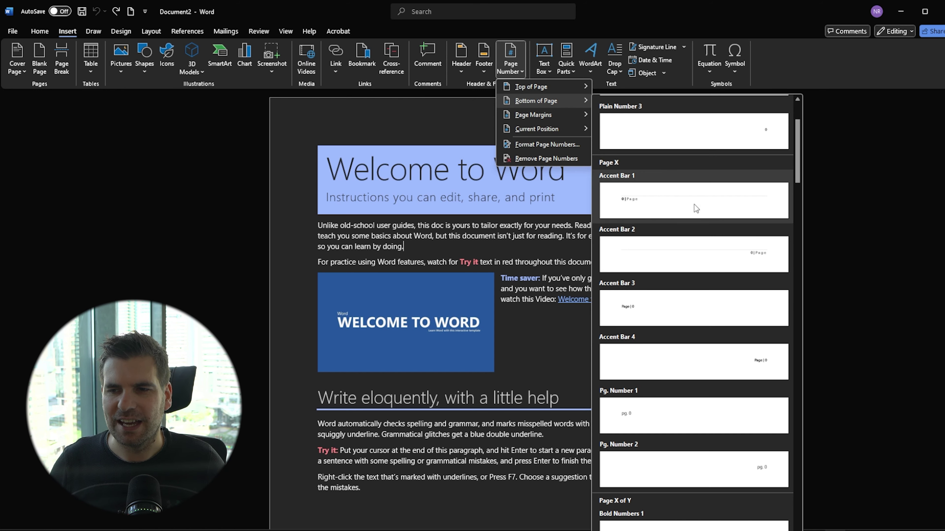
drag(800, 161, 799, 196)
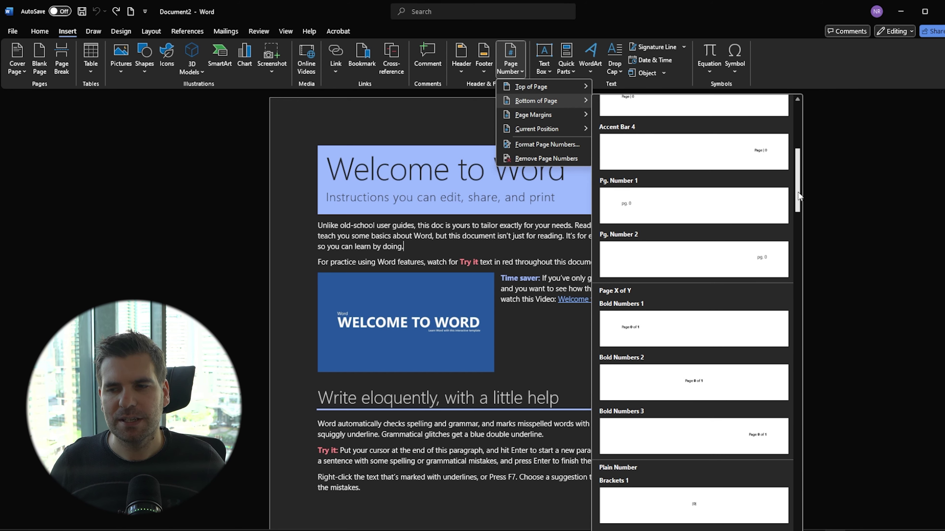
drag(799, 196, 799, 213)
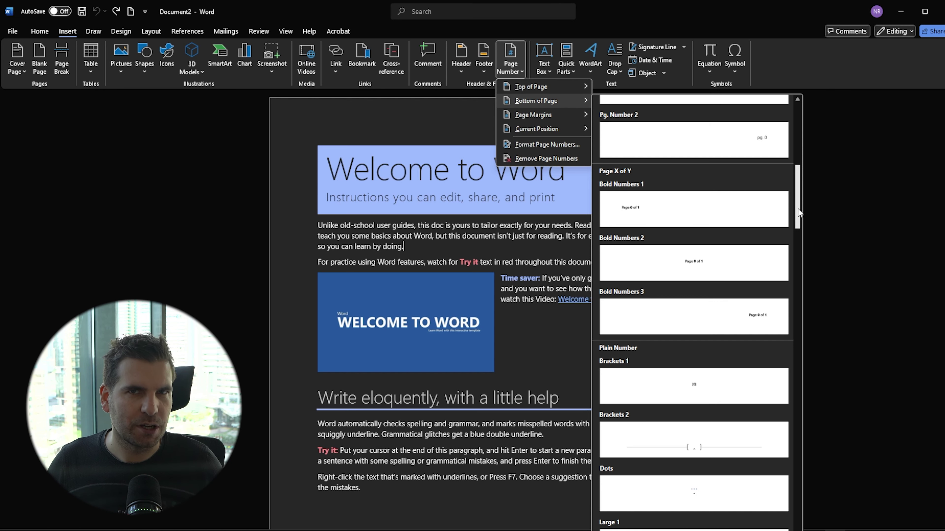
drag(799, 212, 799, 214)
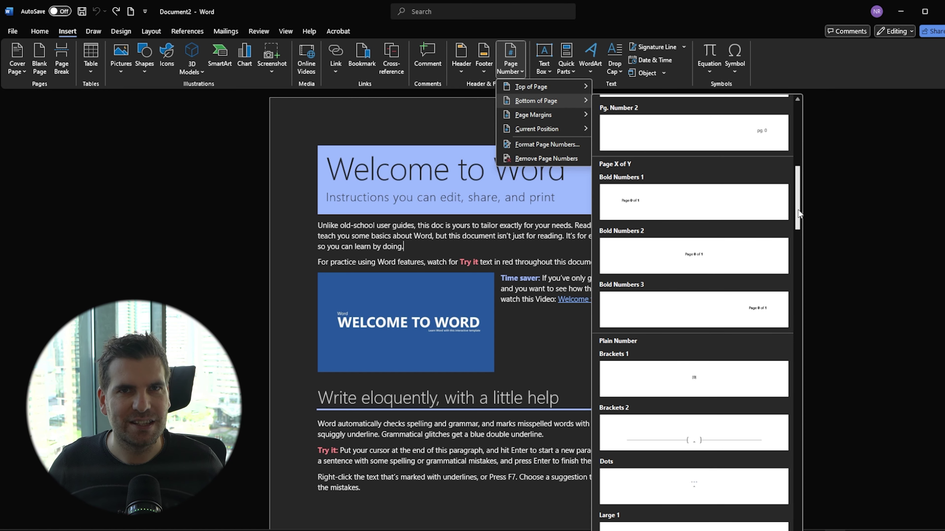
drag(799, 214, 793, 315)
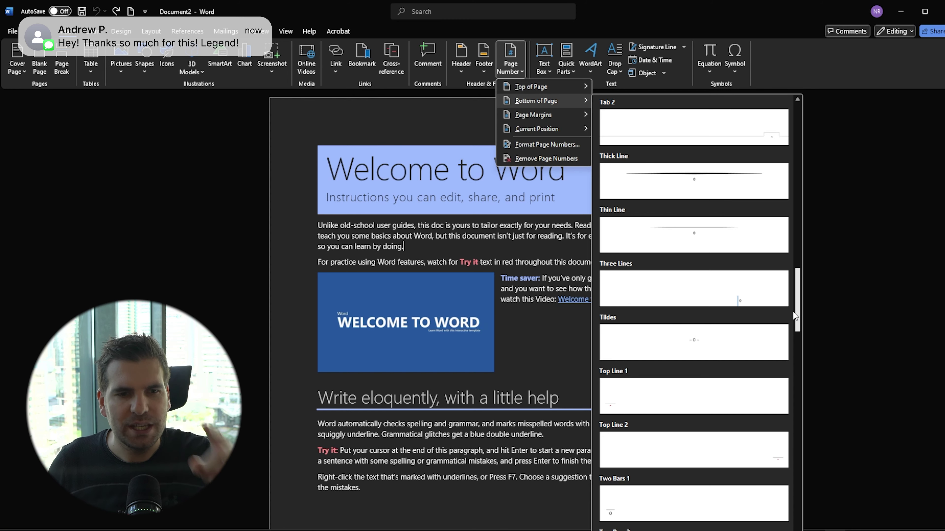
drag(794, 316, 793, 138)
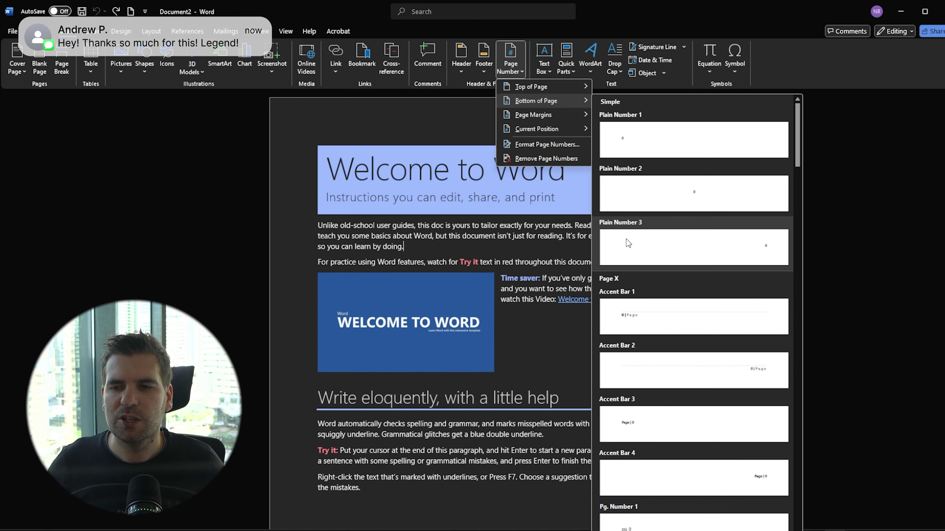
click(664, 240)
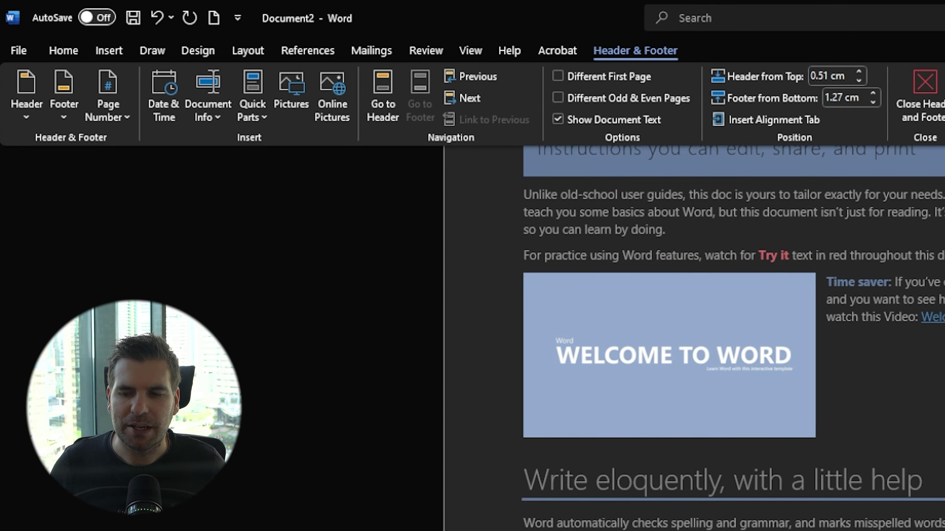
Set the document's page numbering to start at 1, keeping the 1, 2, 3 number format.
scroll(818, 483, up, 5)
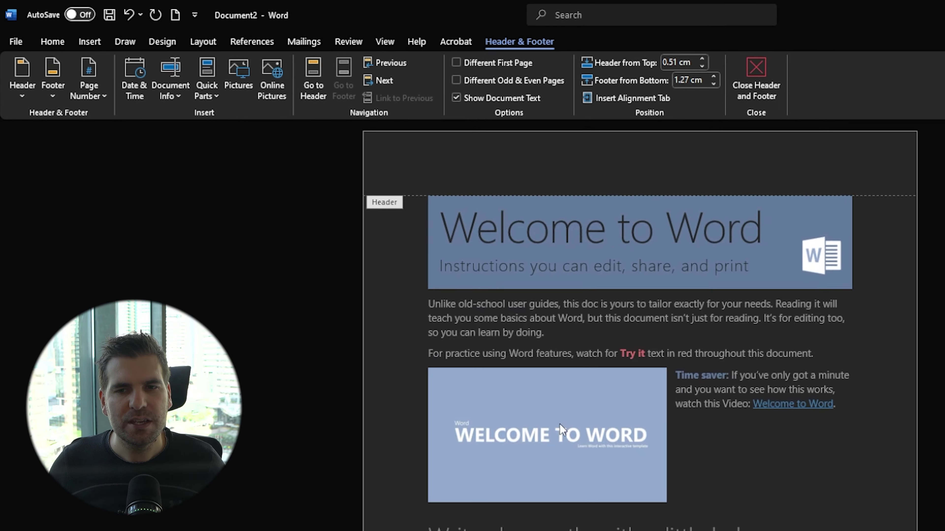
scroll(732, 381, down, 6)
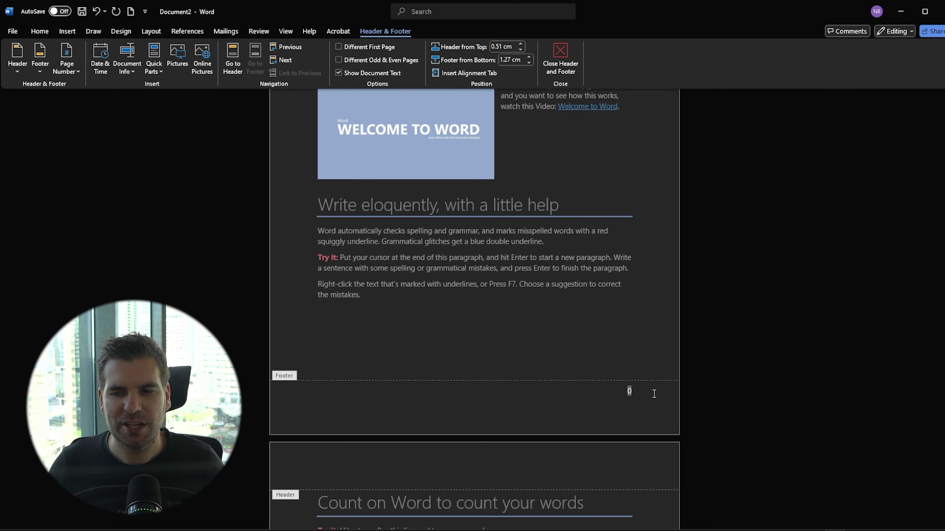
click(646, 392)
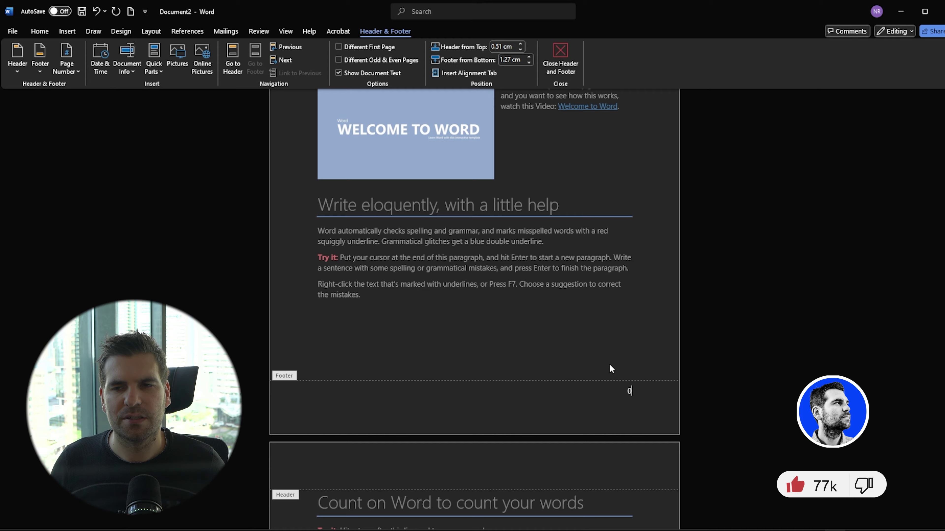
scroll(610, 364, up, 2)
scroll(609, 365, up, 2)
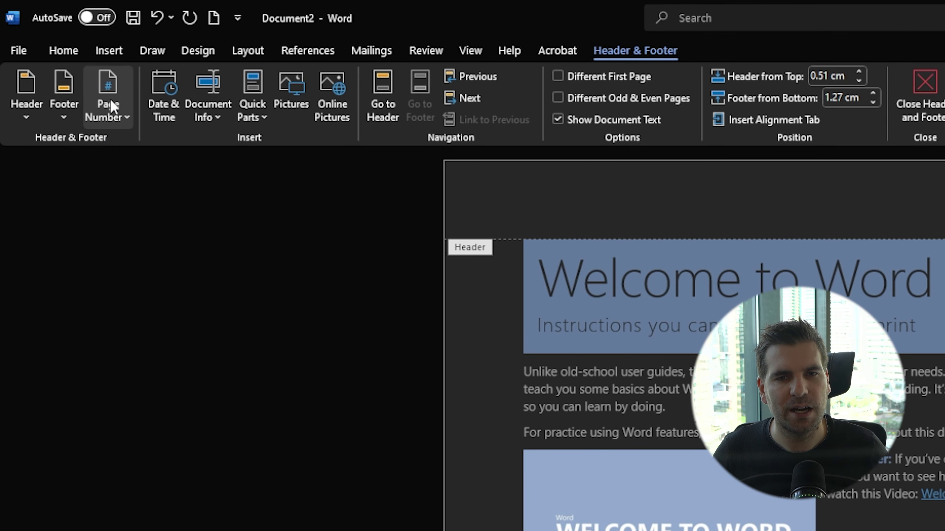
click(125, 117)
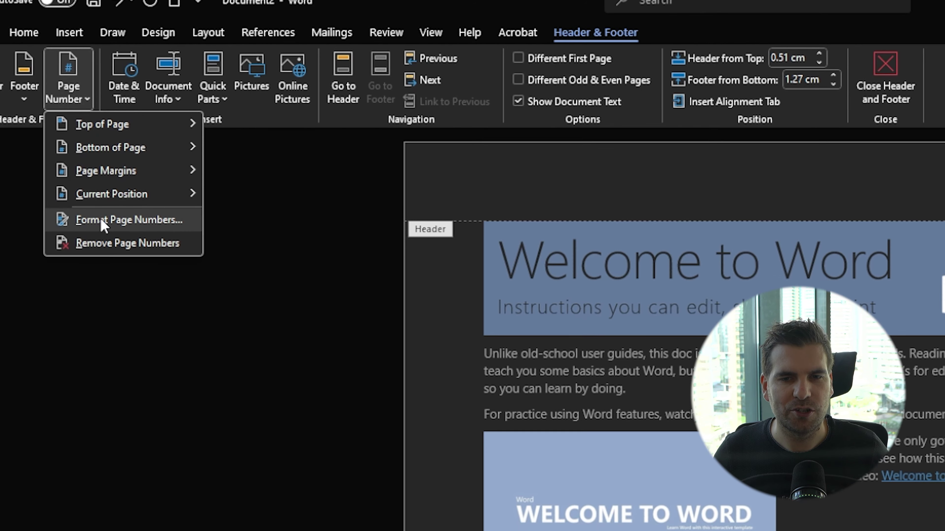
click(144, 239)
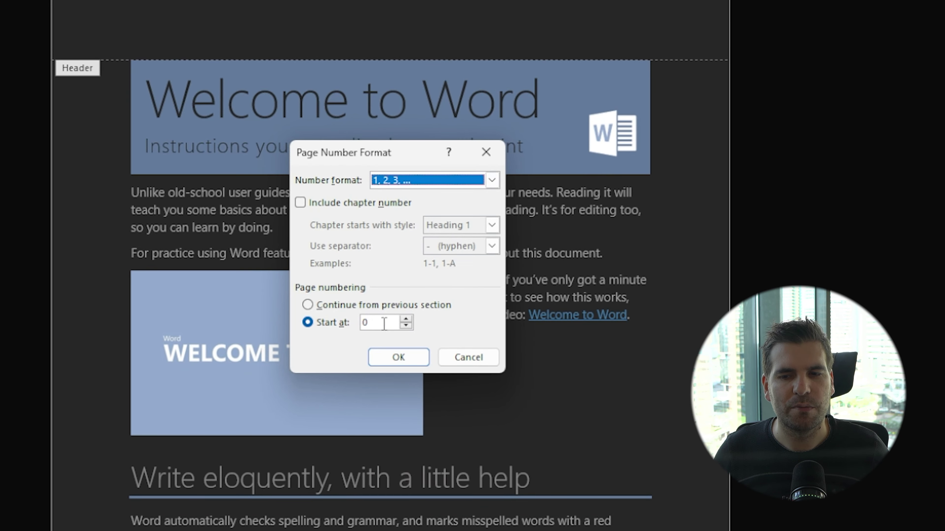
click(406, 319)
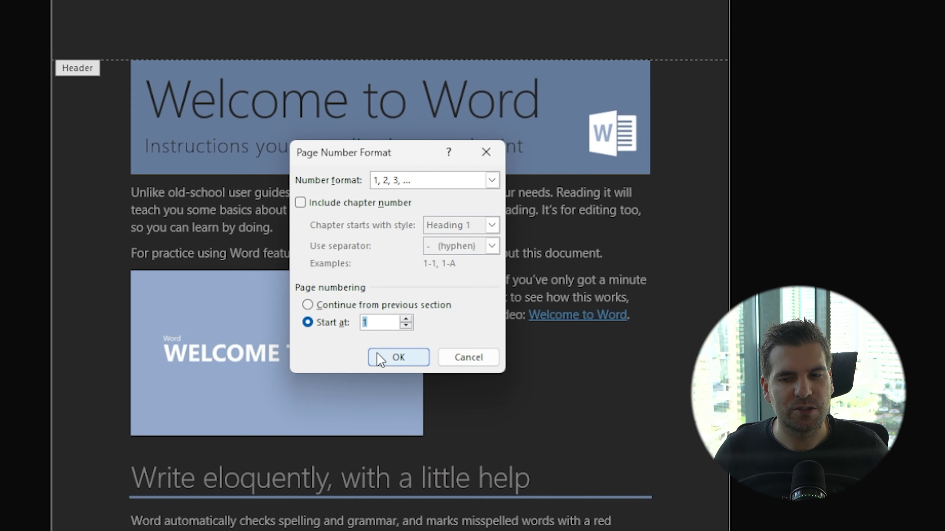
click(394, 358)
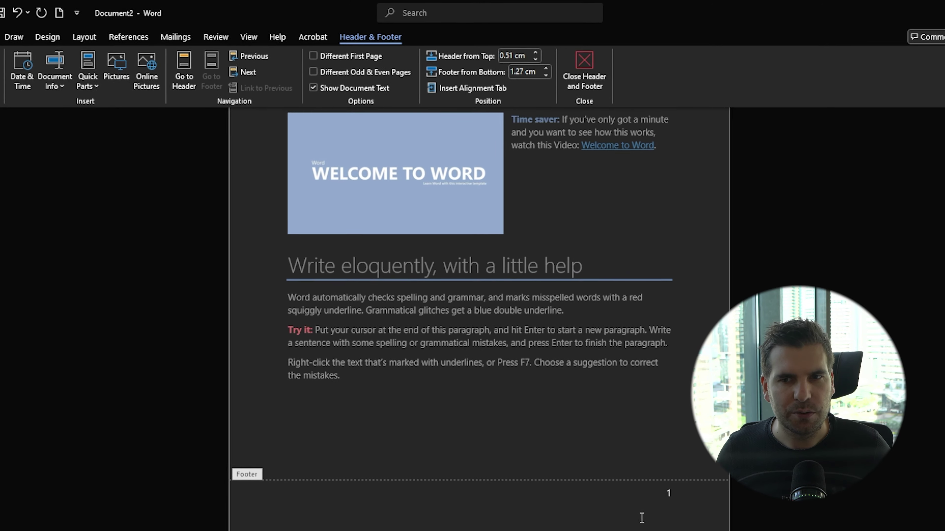
Enable a different first page for the header and footer, and check the footers on the first two pages.
scroll(553, 371, up, 5)
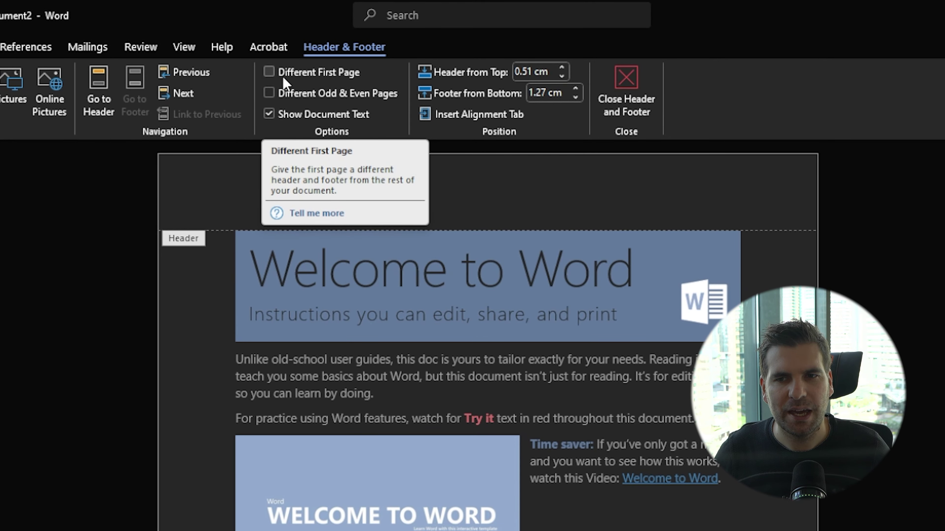
click(269, 73)
scroll(611, 506, down, 8)
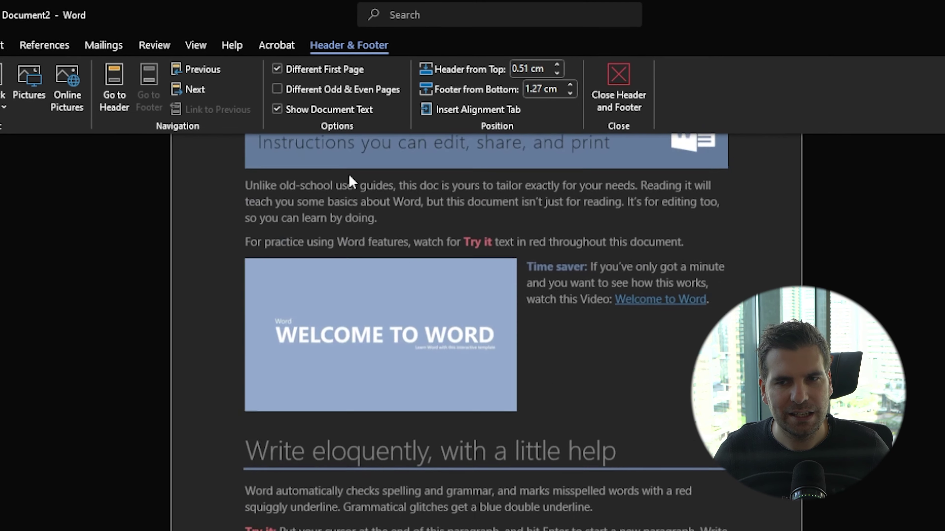
click(669, 431)
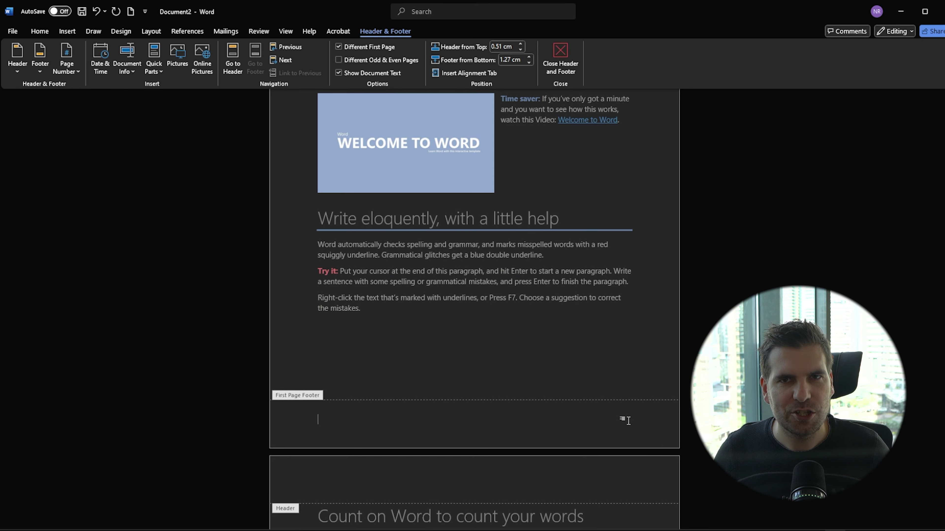
scroll(597, 294, down, 3)
scroll(595, 296, down, 7)
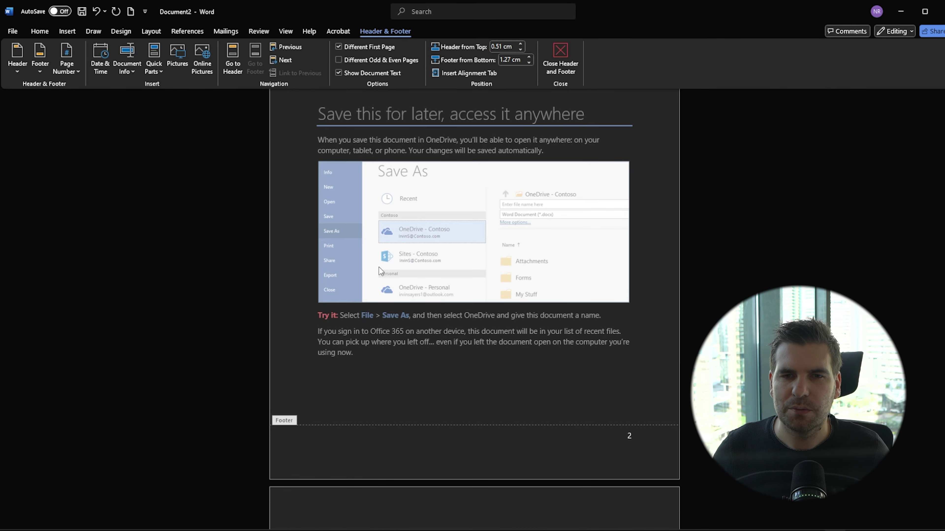
Set the page numbering to start at 0 and check the footers on the first two pages.
click(71, 70)
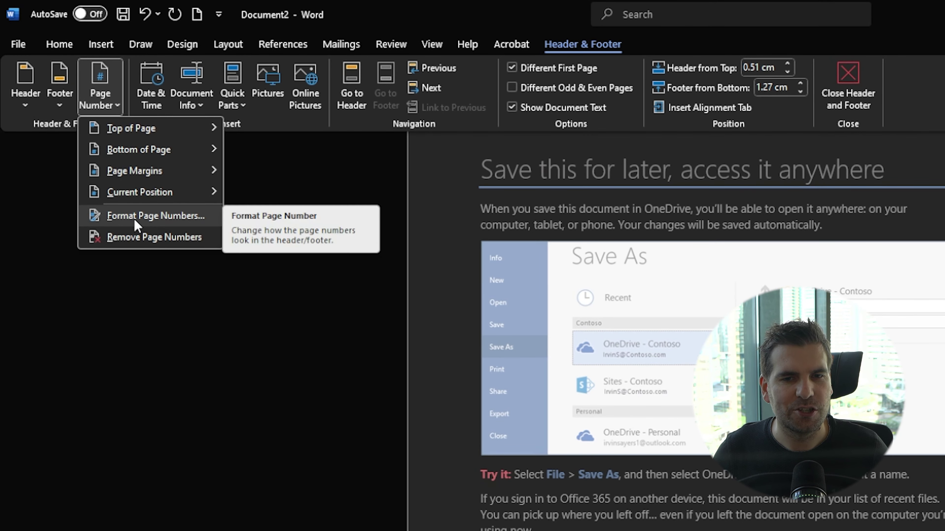
click(153, 216)
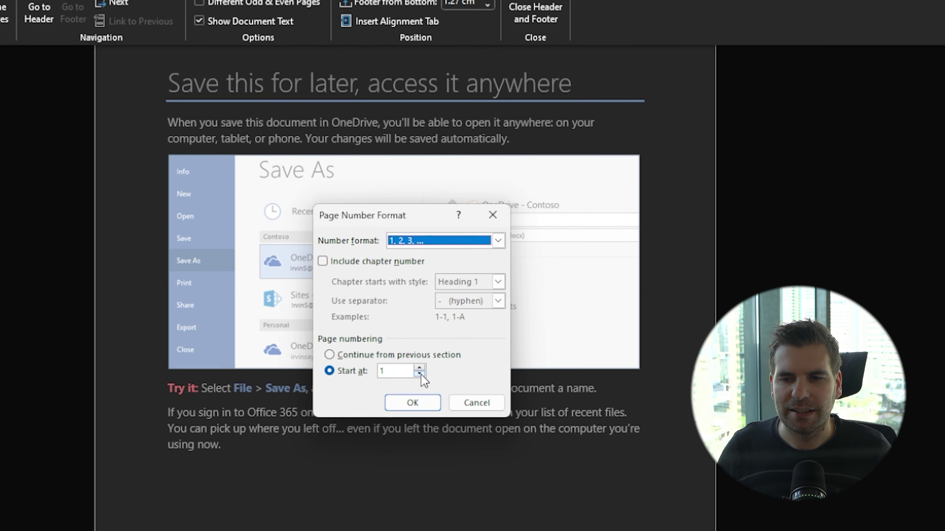
click(420, 374)
click(412, 403)
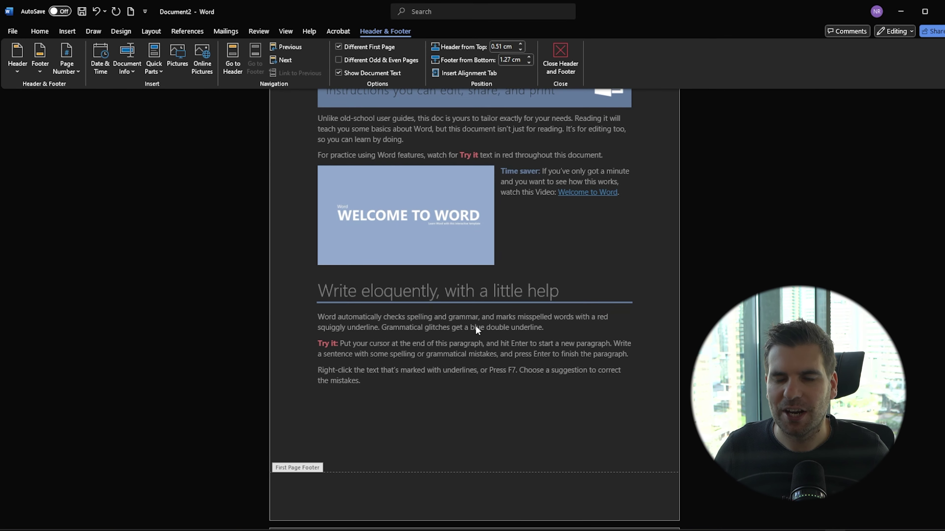
scroll(477, 330, down, 15)
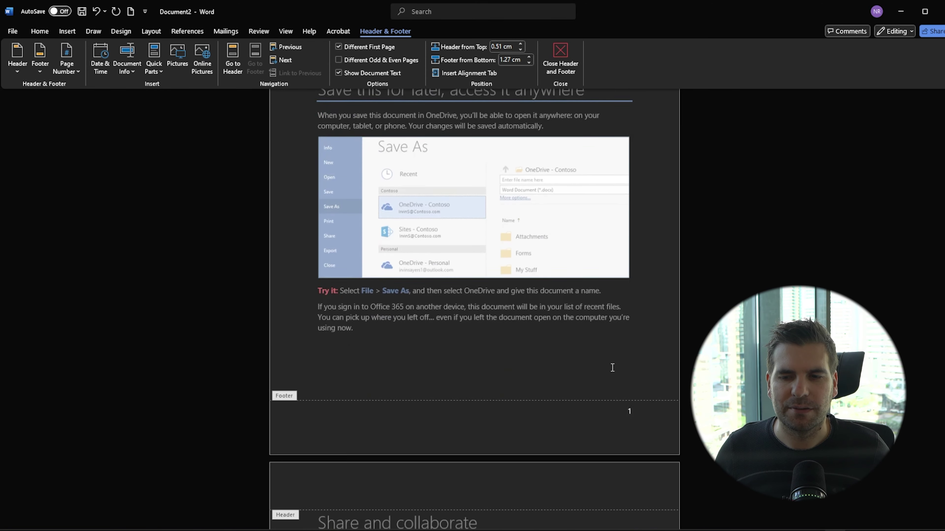
scroll(654, 387, up, 12)
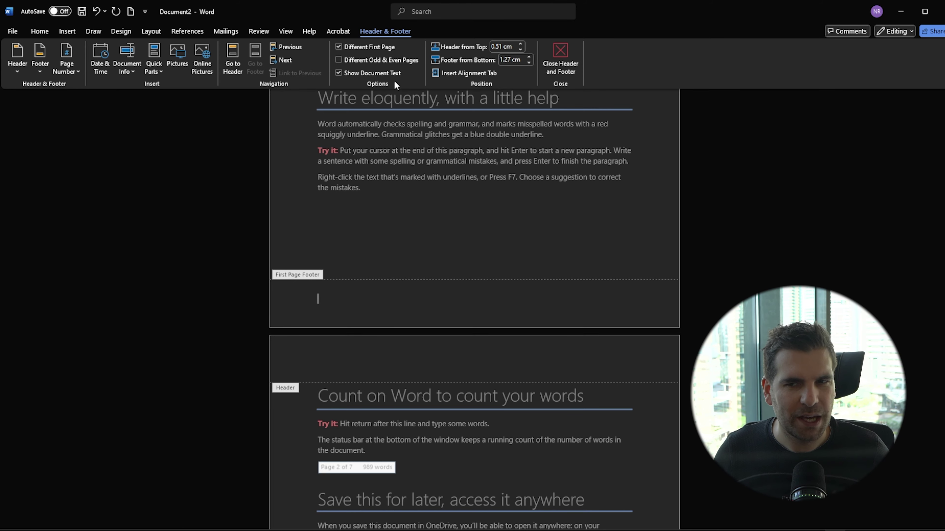
scroll(434, 256, down, 10)
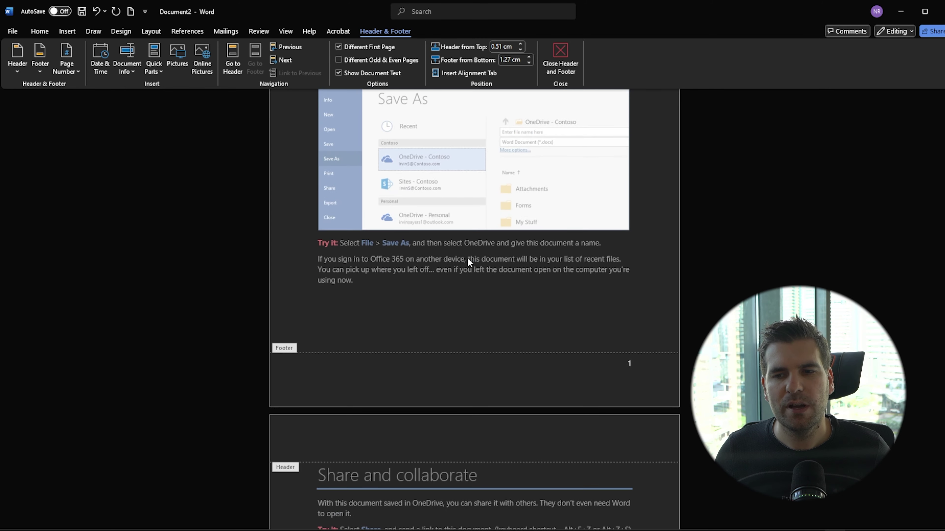
scroll(589, 274, up, 5)
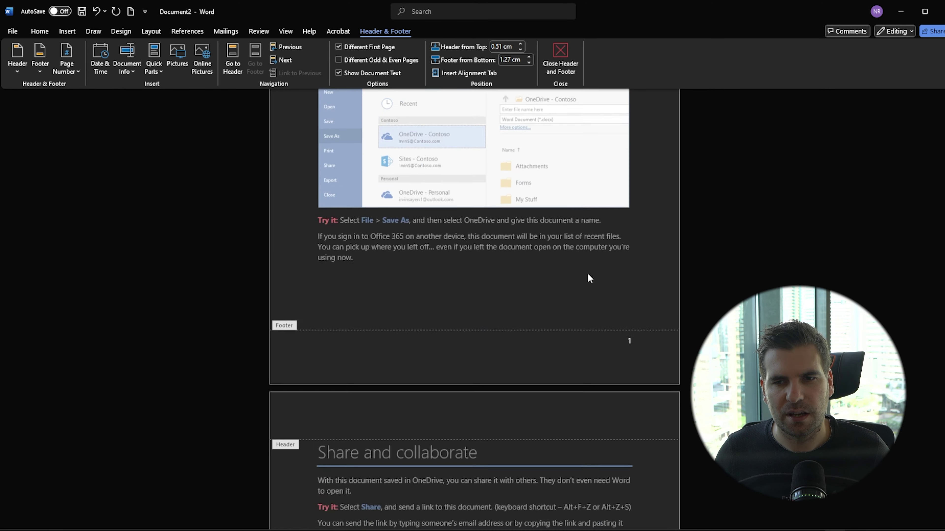
scroll(428, 263, up, 6)
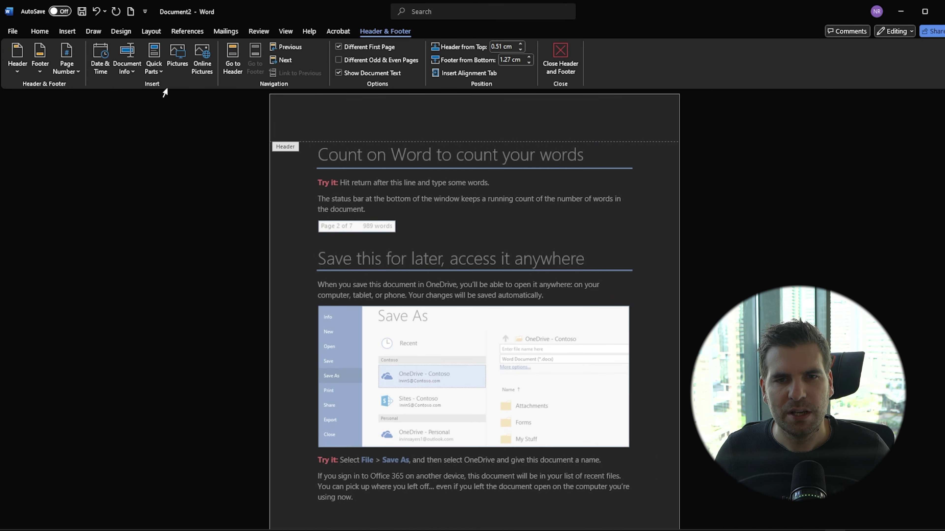
Examine the available number formats in the Page Number Format settings and close them without making changes.
click(72, 75)
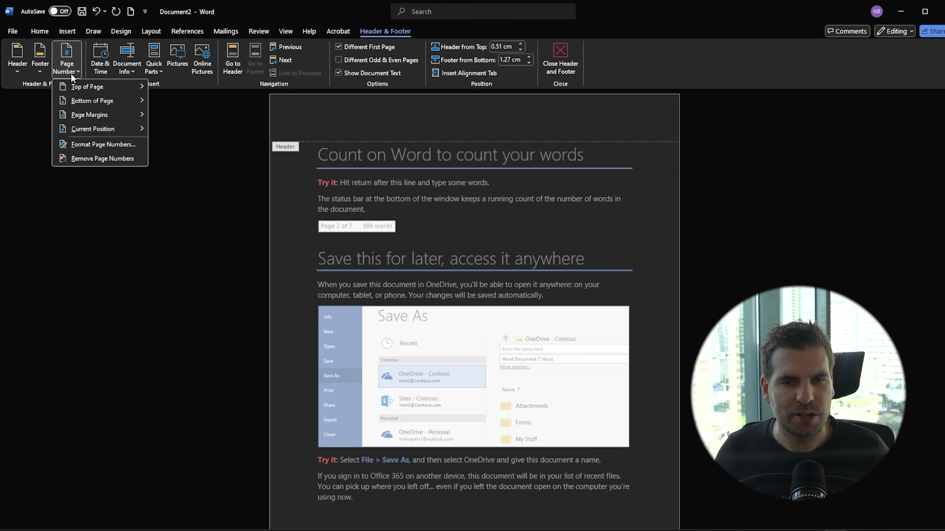
click(98, 144)
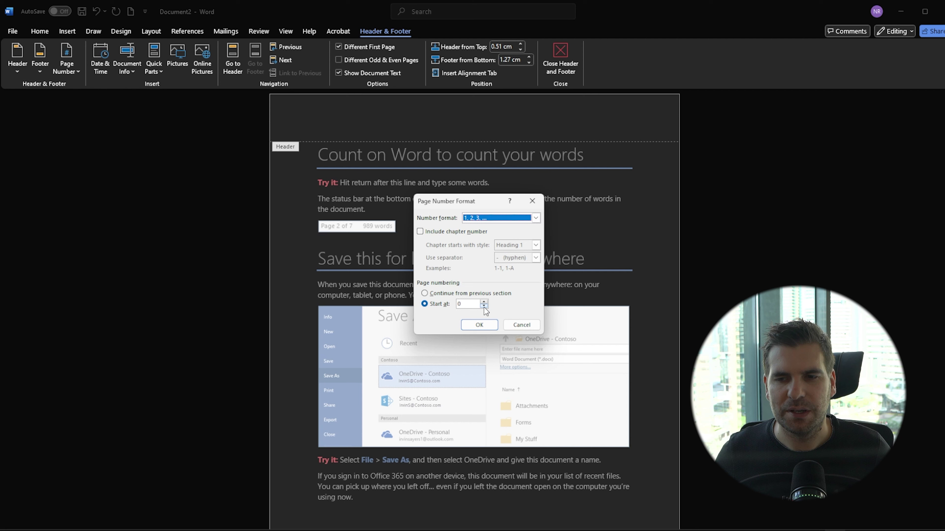
click(535, 218)
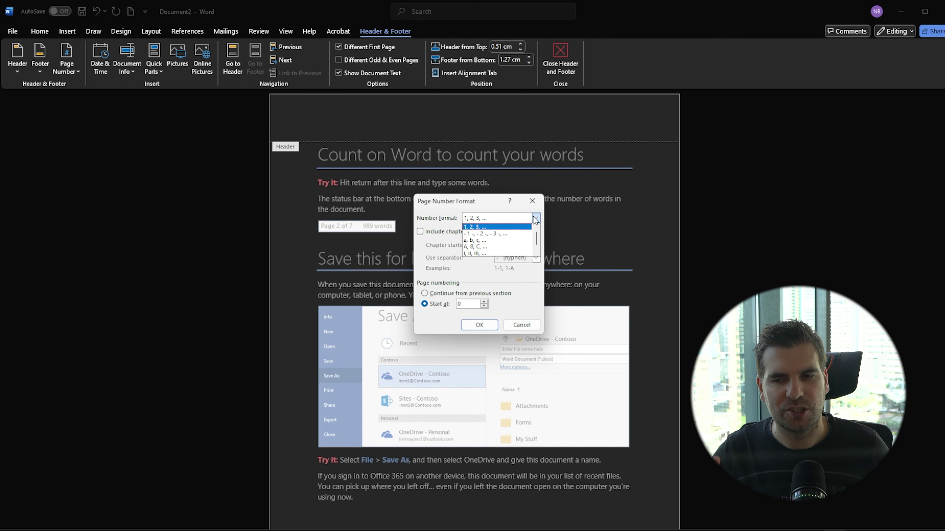
click(532, 202)
click(523, 325)
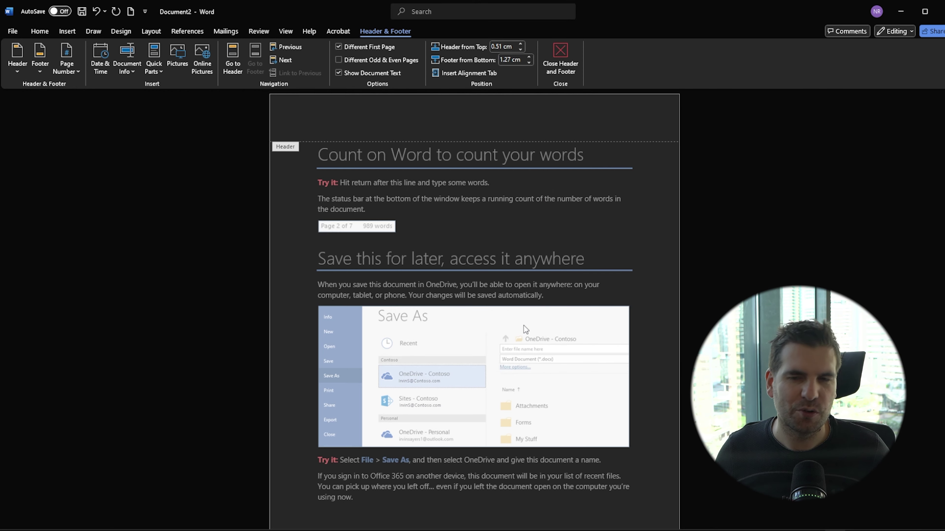